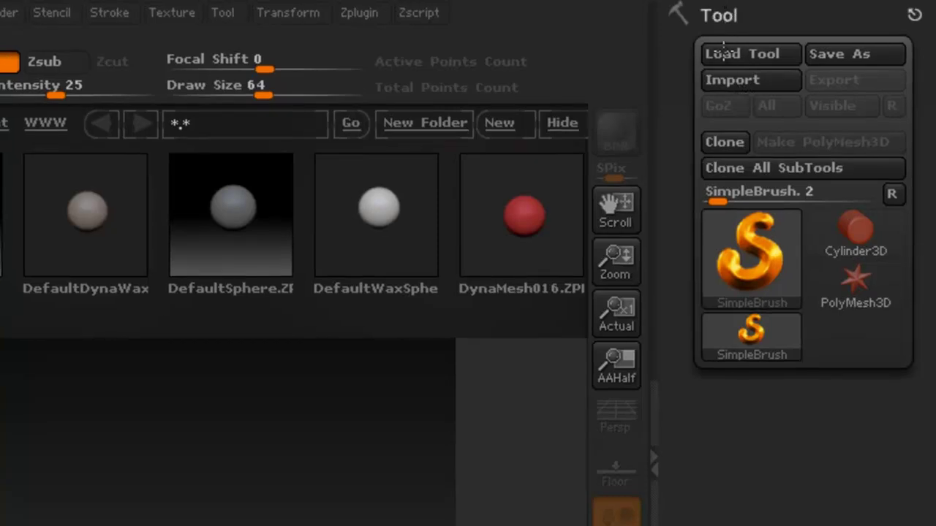
# Import the "dinasour export" model as the active tool and hide LightBox to clear the canvas.
pyautogui.click(222, 13)
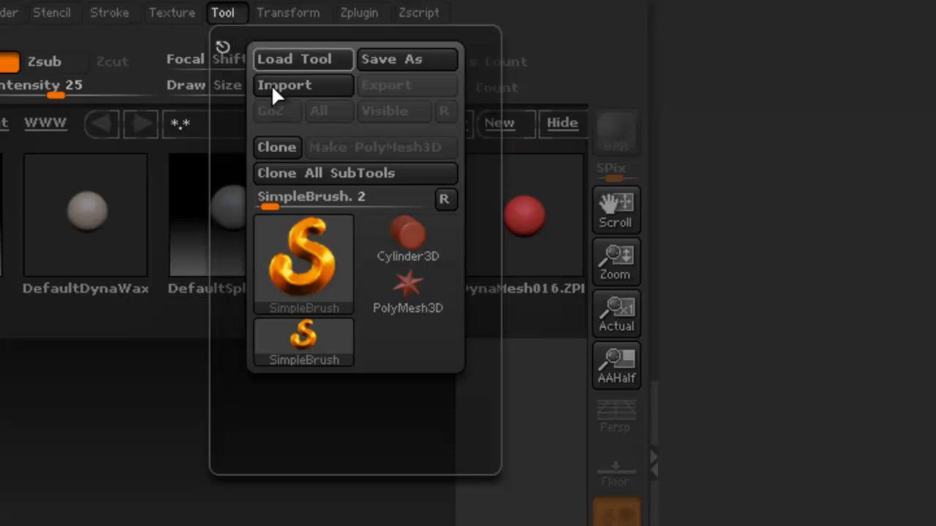
pyautogui.click(230, 13)
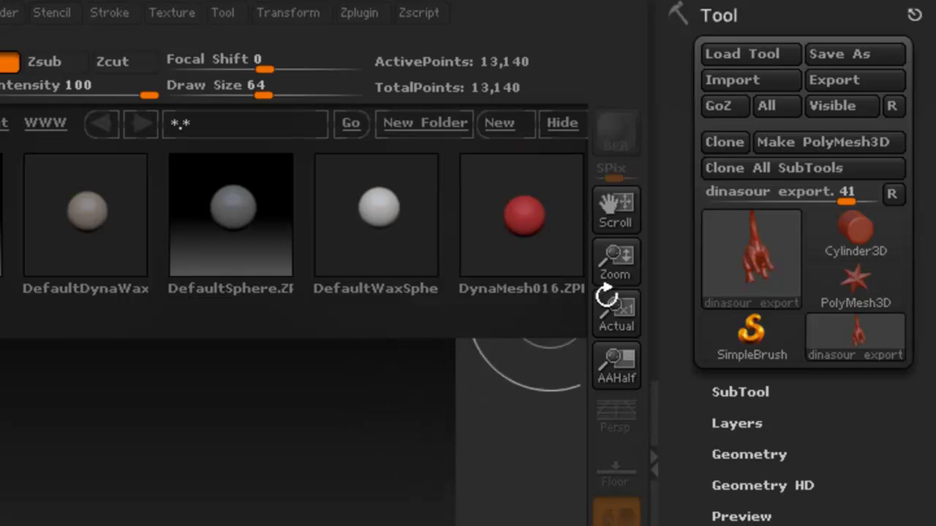
pyautogui.moveTo(808, 230)
pyautogui.moveTo(780, 217)
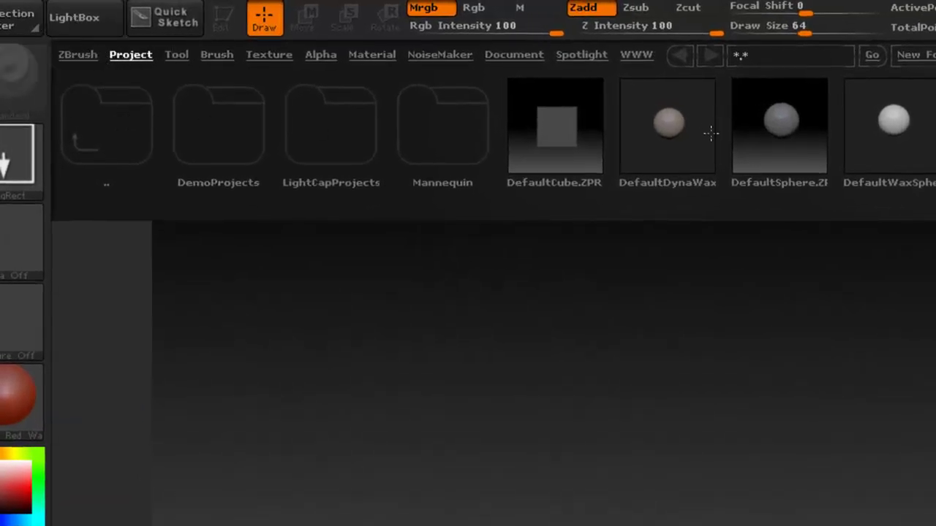
pyautogui.click(84, 16)
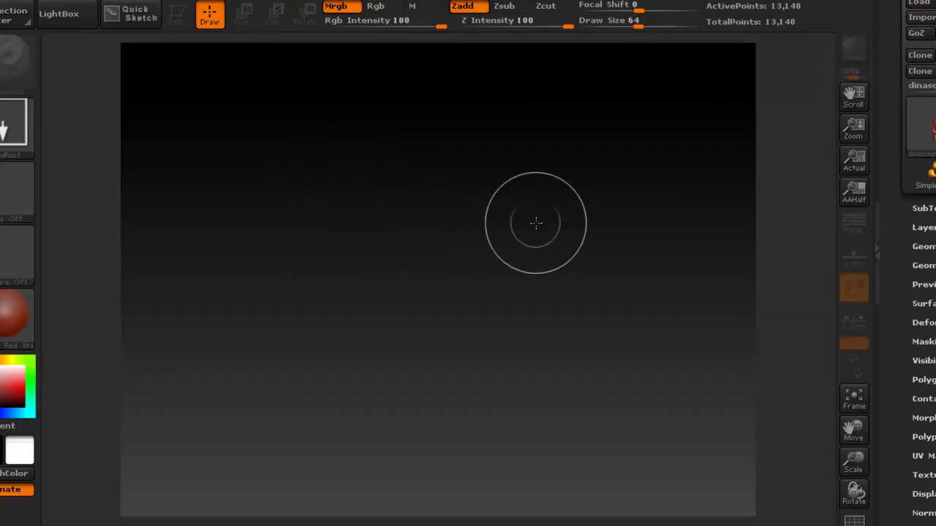
# Draw three copies of the dinosaur on the canvas, with one tilted beside two upright ones.
pyautogui.moveTo(440, 238)
pyautogui.mouseDown()
pyautogui.moveTo(438, 422)
pyautogui.moveTo(426, 397)
pyautogui.moveTo(543, 376)
pyautogui.moveTo(637, 276)
pyautogui.moveTo(628, 357)
pyautogui.moveTo(574, 378)
pyautogui.moveTo(616, 336)
pyautogui.moveTo(620, 349)
pyautogui.moveTo(458, 386)
pyautogui.moveTo(651, 363)
pyautogui.moveTo(433, 426)
pyautogui.moveTo(461, 525)
pyautogui.moveTo(461, 511)
pyautogui.mouseUp()
pyautogui.moveTo(610, 476)
pyautogui.mouseDown()
pyautogui.moveTo(696, 335)
pyautogui.moveTo(808, 391)
pyautogui.moveTo(775, 431)
pyautogui.moveTo(711, 476)
pyautogui.moveTo(524, 514)
pyautogui.moveTo(658, 482)
pyautogui.moveTo(689, 451)
pyautogui.mouseUp()
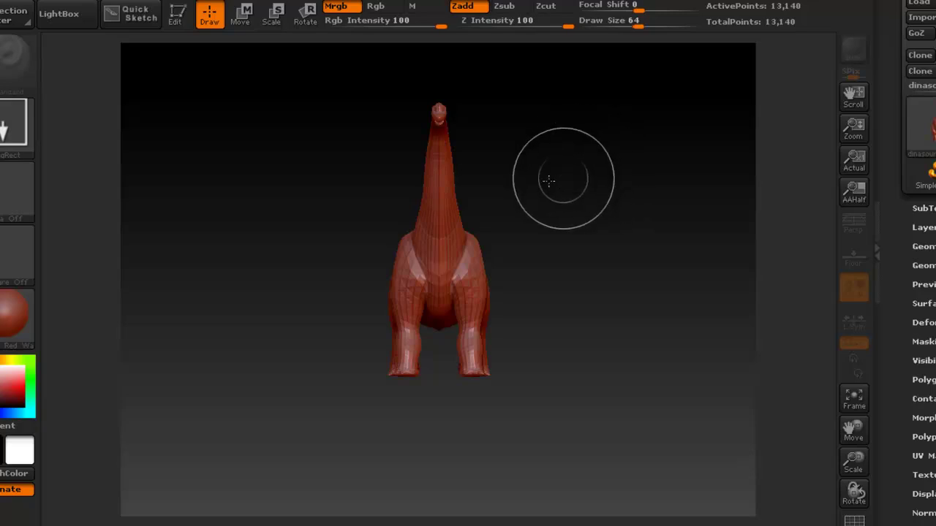
pyautogui.moveTo(525, 181)
pyautogui.mouseDown()
pyautogui.moveTo(531, 396)
pyautogui.moveTo(549, 451)
pyautogui.moveTo(399, 457)
pyautogui.moveTo(246, 359)
pyautogui.moveTo(519, 409)
pyautogui.moveTo(550, 388)
pyautogui.moveTo(528, 422)
pyautogui.mouseUp()
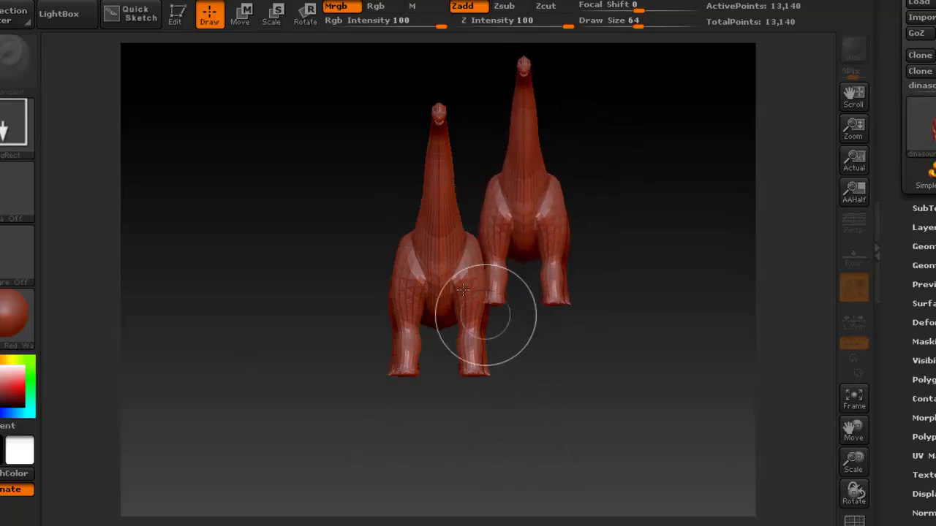
pyautogui.moveTo(371, 234)
pyautogui.mouseDown()
pyautogui.moveTo(374, 424)
pyautogui.moveTo(255, 359)
pyautogui.moveTo(92, 468)
pyautogui.moveTo(63, 476)
pyautogui.moveTo(233, 434)
pyautogui.mouseUp()
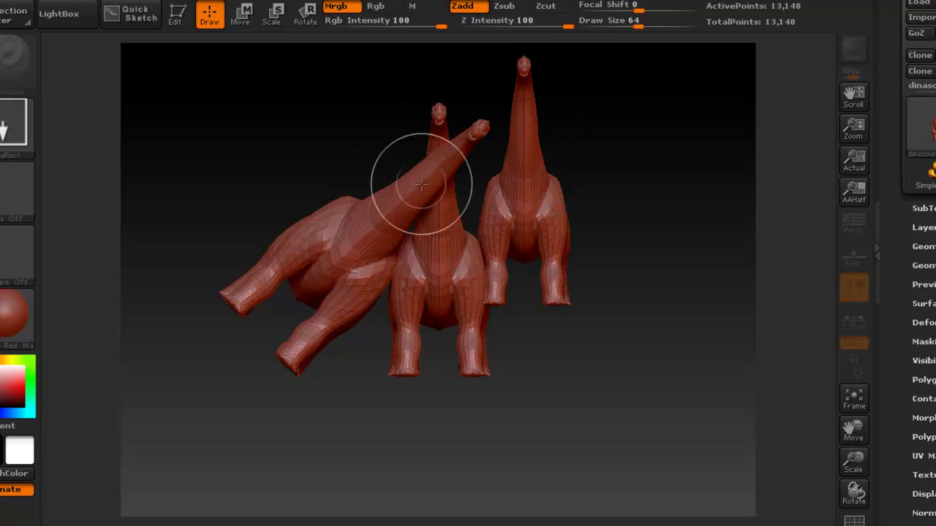
# Undo all the dinosaur copies drawn on the canvas.
pyautogui.hotkey('ctrl', 'z')
pyautogui.hotkey('ctrl', 'z')
pyautogui.hotkey('ctrl', 'z')
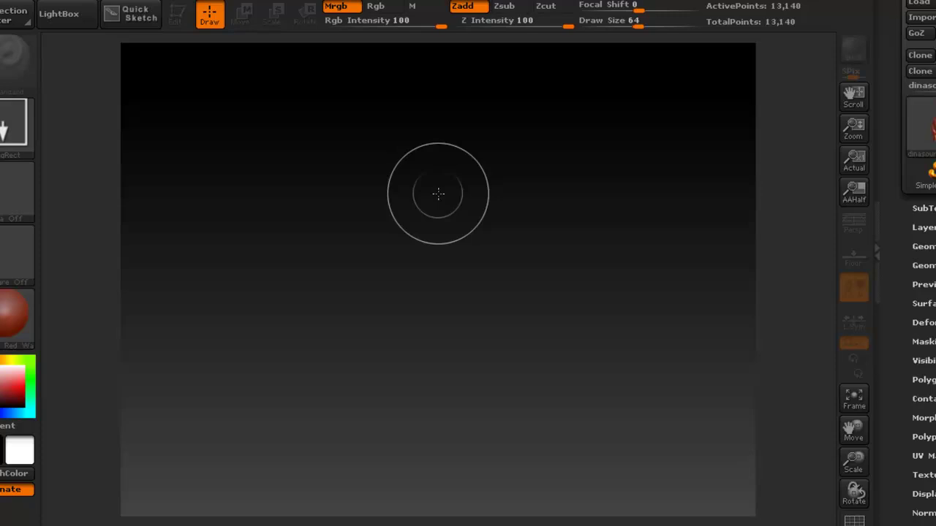
# Draw a single upright dinosaur in the middle of the canvas and switch it to Edit mode.
pyautogui.moveTo(439, 194)
pyautogui.mouseDown()
pyautogui.moveTo(441, 525)
pyautogui.moveTo(453, 525)
pyautogui.moveTo(437, 525)
pyautogui.mouseUp()
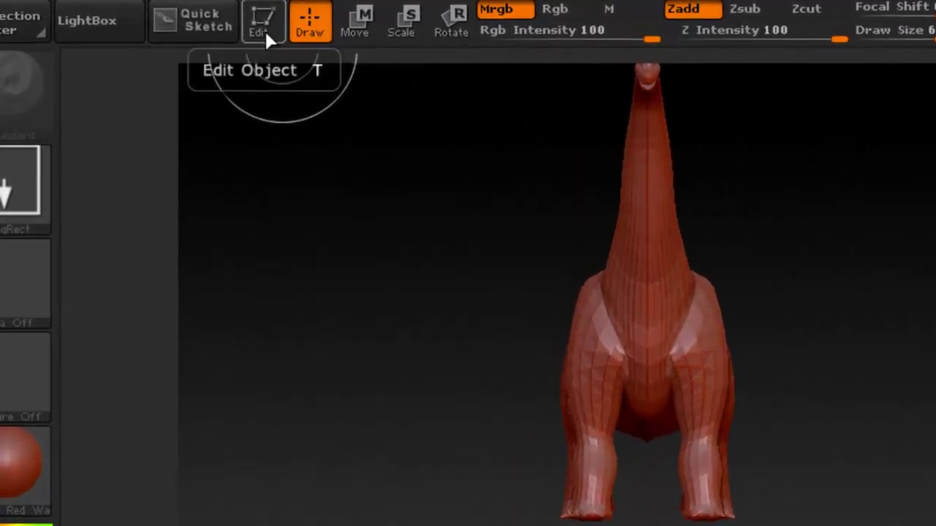
pyautogui.click(264, 29)
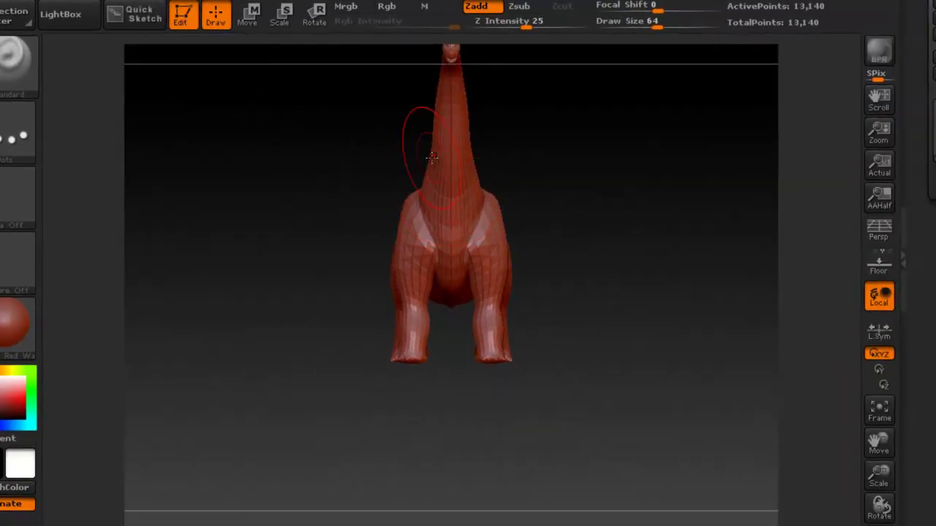
pyautogui.moveTo(487, 159)
pyautogui.mouseDown()
pyautogui.moveTo(484, 219)
pyautogui.moveTo(549, 226)
pyautogui.moveTo(467, 249)
pyautogui.moveTo(443, 247)
pyautogui.moveTo(424, 215)
pyautogui.moveTo(463, 245)
pyautogui.moveTo(534, 242)
pyautogui.moveTo(446, 226)
pyautogui.moveTo(485, 234)
pyautogui.moveTo(459, 240)
pyautogui.moveTo(495, 247)
pyautogui.moveTo(479, 255)
pyautogui.mouseUp()
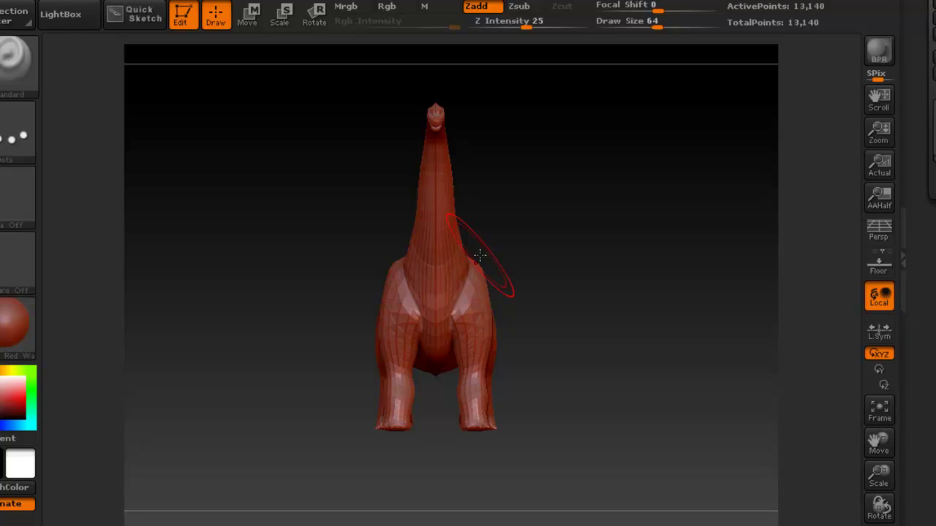
# Examine the dinosaur from the front, side and below, at different distances and positions on the canvas.
pyautogui.moveTo(514, 266)
pyautogui.mouseDown()
pyautogui.moveTo(403, 281)
pyautogui.moveTo(518, 291)
pyautogui.moveTo(424, 294)
pyautogui.mouseUp()
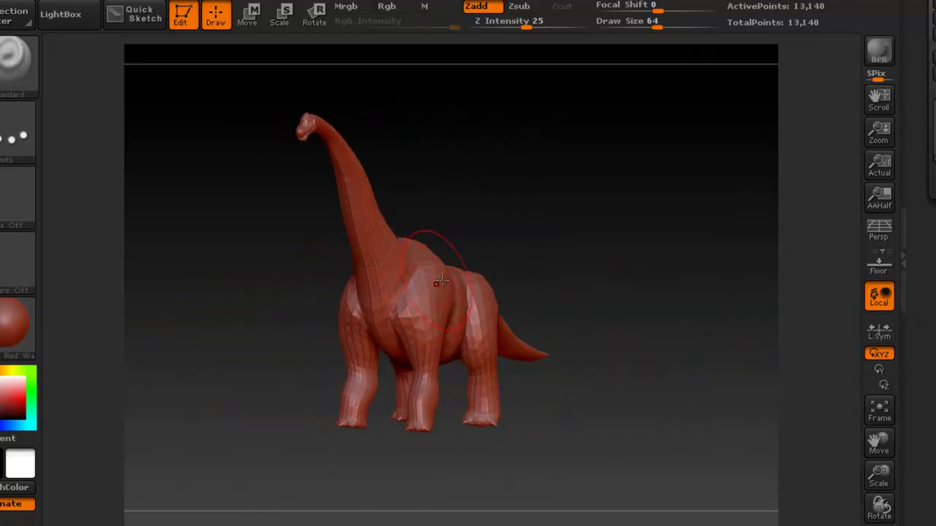
pyautogui.keyDown('alt'); pyautogui.moveTo(471, 301); pyautogui.dragTo(418, 303, button='right'); pyautogui.keyUp('alt')
pyautogui.moveTo(419, 303); pyautogui.dragTo(495, 296)
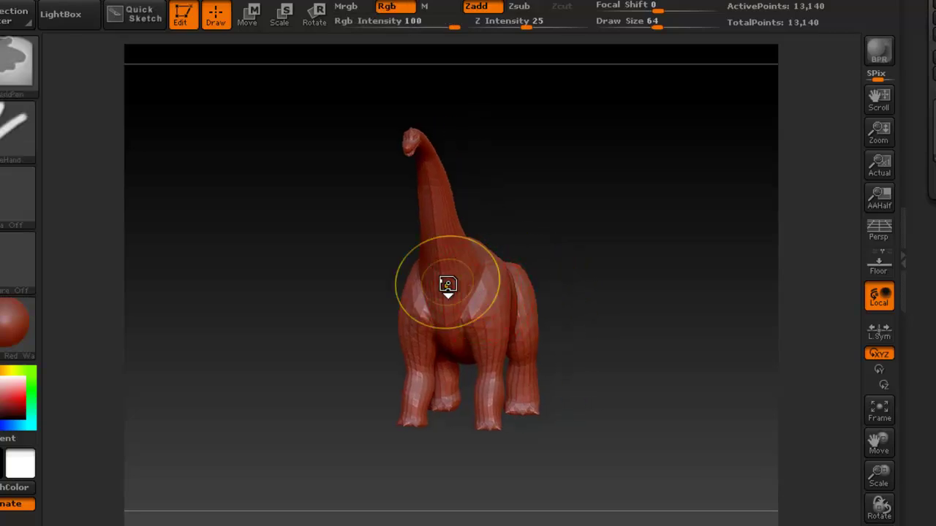
pyautogui.moveTo(445, 282)
pyautogui.keyDown('ctrl'); pyautogui.mouseDown(button='right')
pyautogui.moveTo(713, 322)
pyautogui.moveTo(512, 296)
pyautogui.mouseUp(button='right'); pyautogui.keyUp('ctrl')
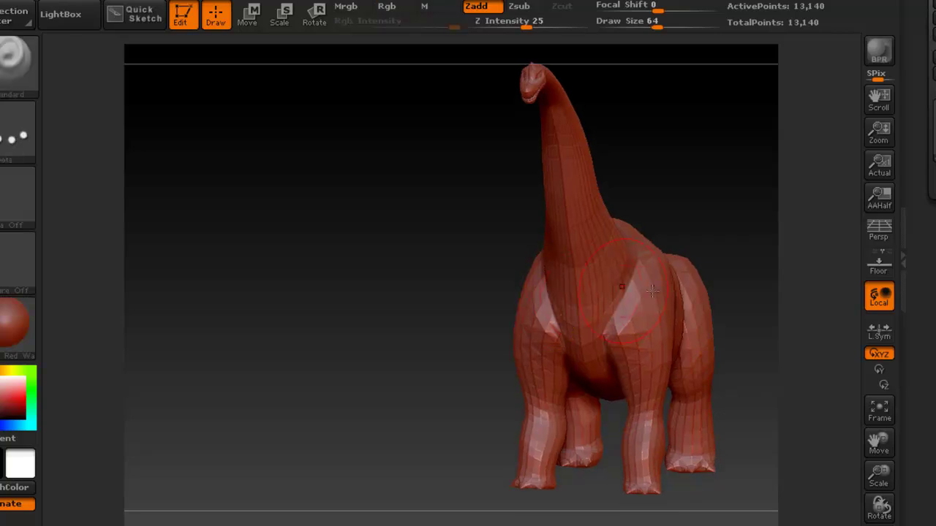
pyautogui.keyDown('alt'); pyautogui.moveTo(643, 291); pyautogui.dragTo(498, 293, button='right'); pyautogui.keyUp('alt')
pyautogui.moveTo(560, 295)
pyautogui.keyDown('ctrl'); pyautogui.mouseDown(button='right')
pyautogui.moveTo(535, 294)
pyautogui.moveTo(548, 294)
pyautogui.mouseUp(button='right'); pyautogui.keyUp('ctrl')
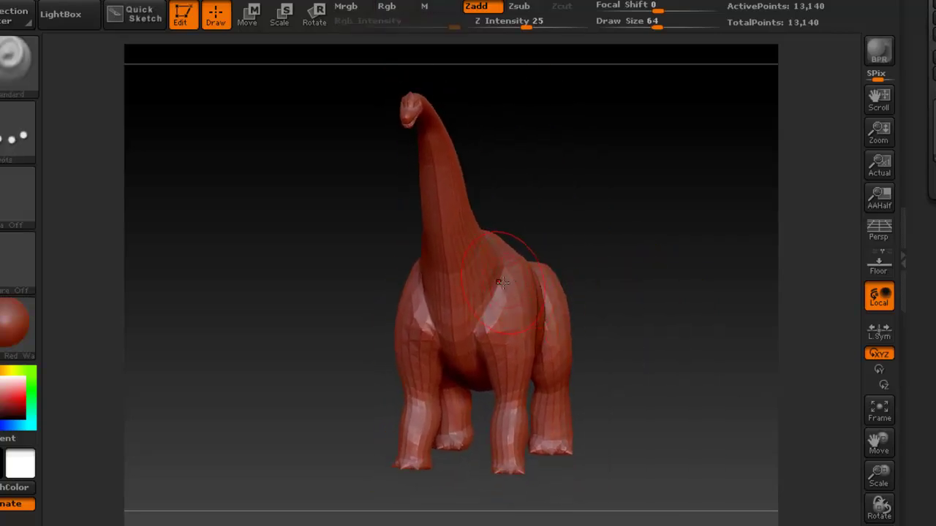
pyautogui.moveTo(489, 273)
pyautogui.keyDown('alt'); pyautogui.mouseDown(button='right')
pyautogui.moveTo(520, 275)
pyautogui.moveTo(472, 270)
pyautogui.mouseUp(button='right'); pyautogui.keyUp('alt')
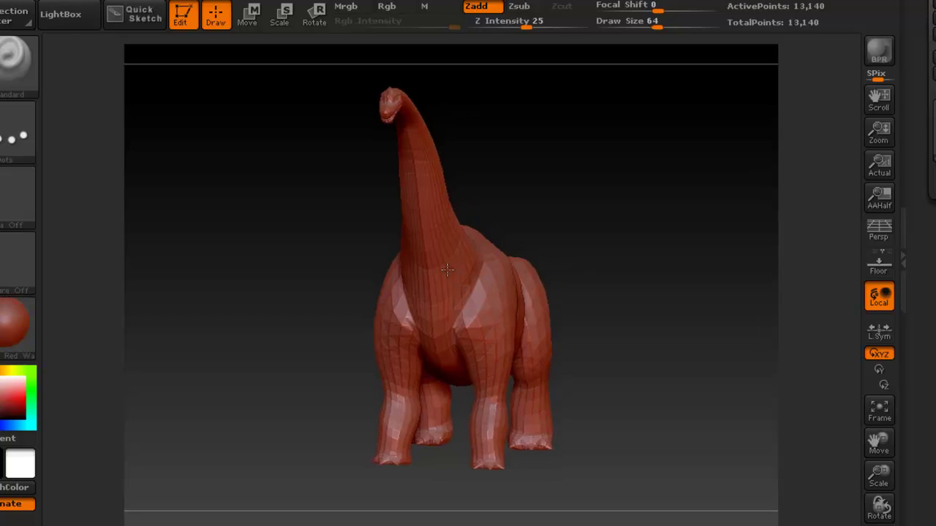
pyautogui.keyDown('ctrl'); pyautogui.moveTo(446, 270); pyautogui.dragTo(464, 309, button='right'); pyautogui.keyUp('ctrl')
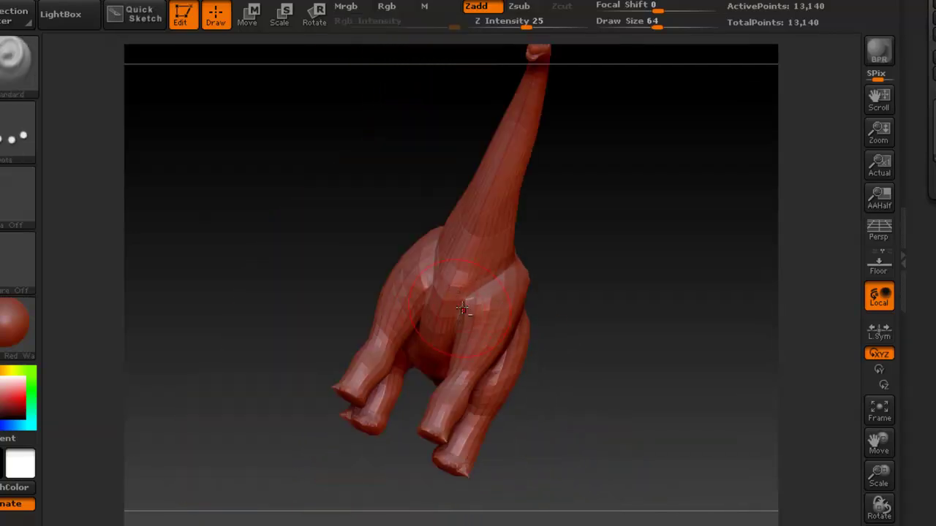
pyautogui.moveTo(483, 273)
pyautogui.keyDown('alt'); pyautogui.mouseDown(button='right')
pyautogui.moveTo(446, 253)
pyautogui.moveTo(543, 282)
pyautogui.moveTo(539, 299)
pyautogui.moveTo(519, 237)
pyautogui.moveTo(388, 253)
pyautogui.moveTo(443, 278)
pyautogui.moveTo(403, 187)
pyautogui.moveTo(458, 247)
pyautogui.moveTo(460, 188)
pyautogui.moveTo(434, 231)
pyautogui.mouseUp(button='right'); pyautogui.keyUp('alt')
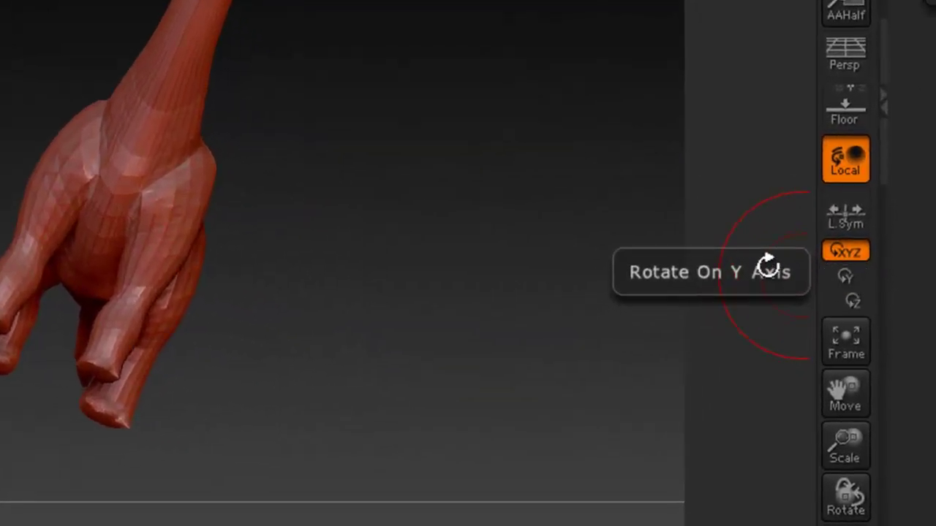
# Restrict view rotation to the Y axis and turn the dinosaur to an upright side view.
pyautogui.click(850, 279)
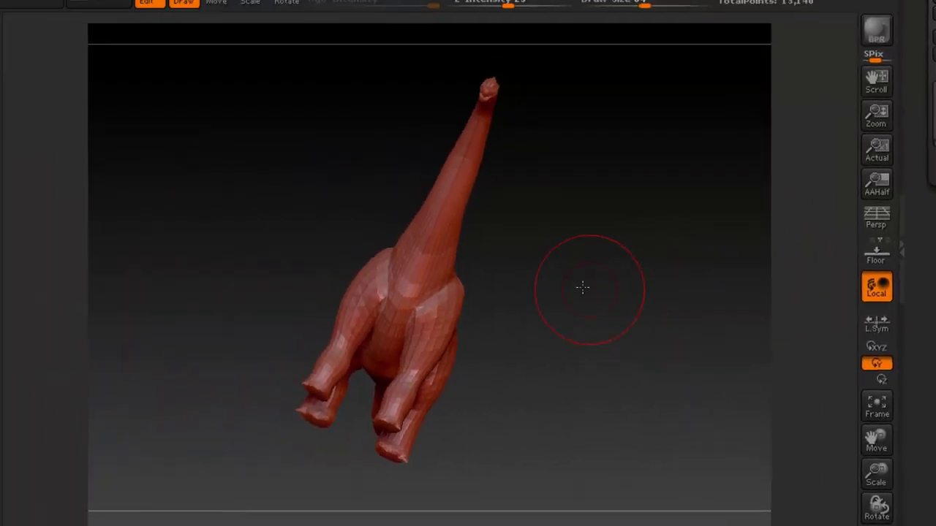
pyautogui.moveTo(582, 287); pyautogui.dragTo(417, 300)
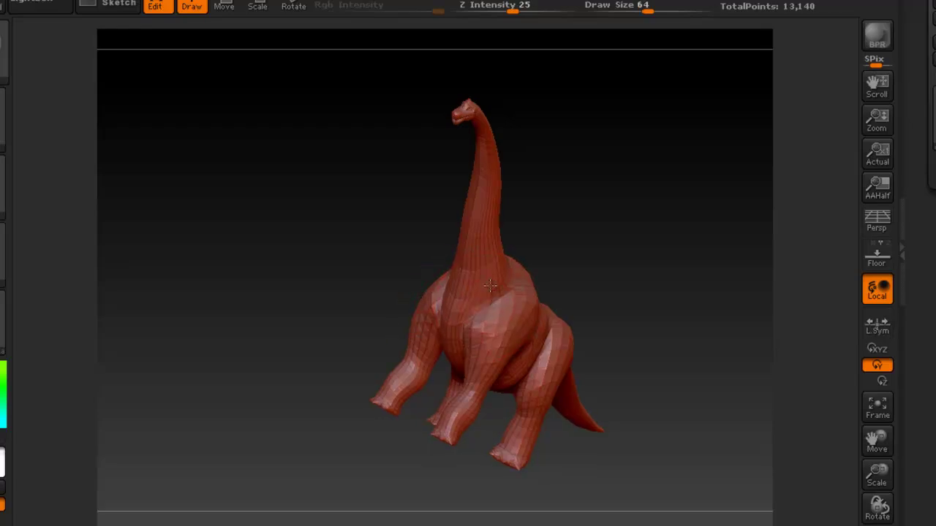
pyautogui.moveTo(490, 285); pyautogui.dragTo(406, 367)
pyautogui.moveTo(477, 320); pyautogui.dragTo(432, 316)
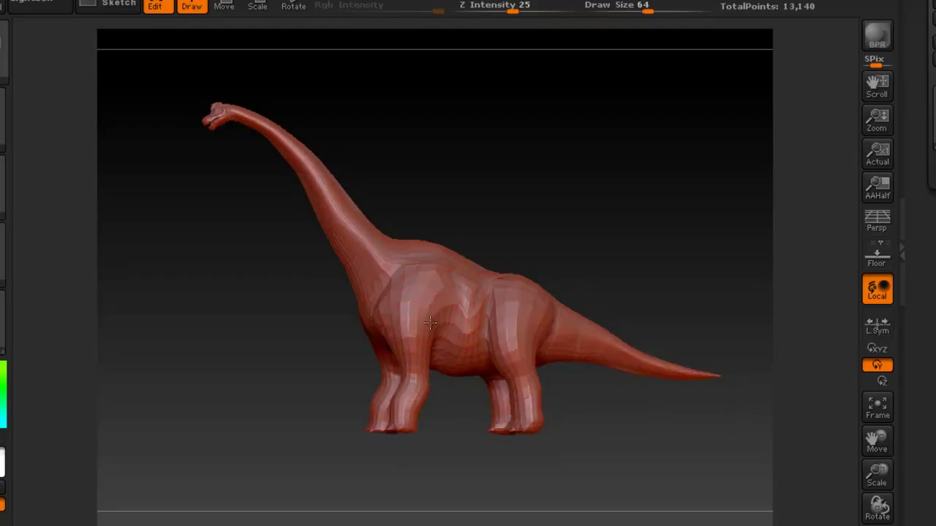
pyautogui.moveTo(533, 303)
pyautogui.mouseDown()
pyautogui.moveTo(529, 319)
pyautogui.moveTo(422, 318)
pyautogui.moveTo(468, 316)
pyautogui.moveTo(453, 317)
pyautogui.mouseUp()
pyautogui.keyDown('alt'); pyautogui.moveTo(612, 324); pyautogui.dragTo(472, 158); pyautogui.keyUp('alt')
pyautogui.moveTo(523, 318)
pyautogui.mouseDown()
pyautogui.moveTo(522, 175)
pyautogui.moveTo(510, 241)
pyautogui.moveTo(478, 291)
pyautogui.moveTo(517, 284)
pyautogui.moveTo(480, 288)
pyautogui.moveTo(510, 282)
pyautogui.mouseUp()
pyautogui.moveTo(559, 311)
pyautogui.mouseDown()
pyautogui.moveTo(587, 280)
pyautogui.moveTo(475, 292)
pyautogui.mouseUp()
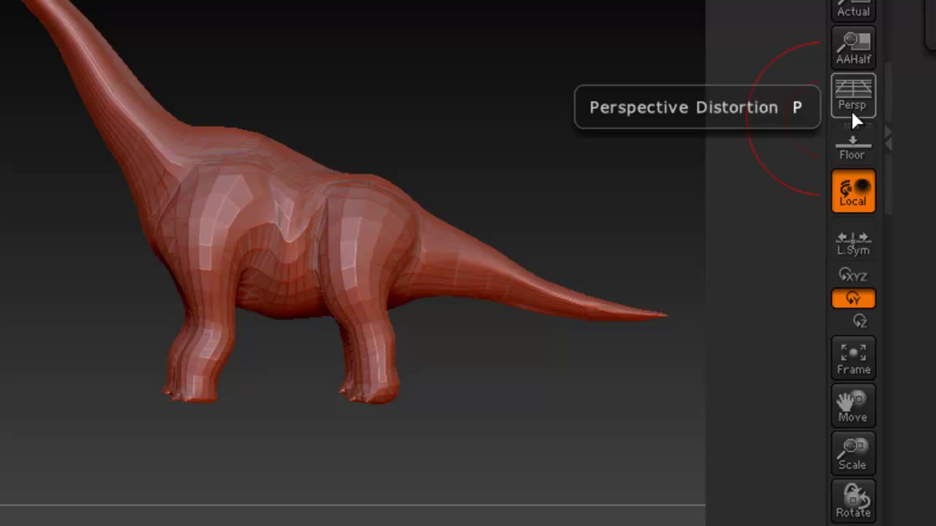
# Enable perspective distortion and check its effect on the dinosaur from a three-quarter view.
pyautogui.click(854, 89)
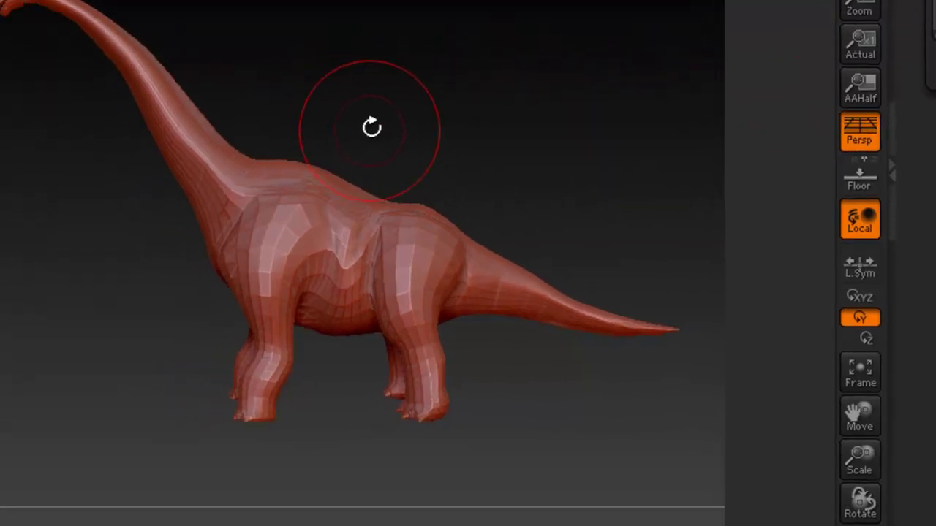
pyautogui.moveTo(327, 92); pyautogui.dragTo(403, 123)
pyautogui.moveTo(542, 229); pyautogui.dragTo(448, 238)
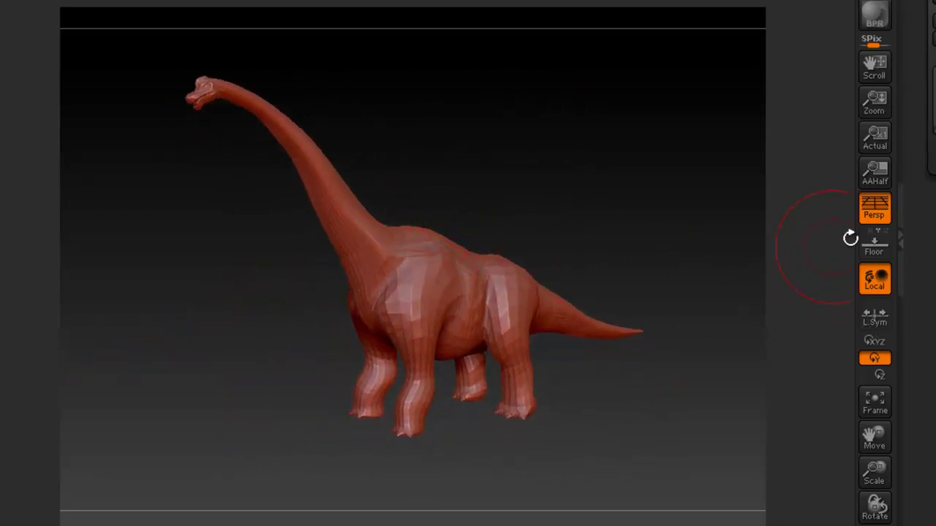
# Show the floor grid under the dinosaur and hide it again.
pyautogui.click(875, 250)
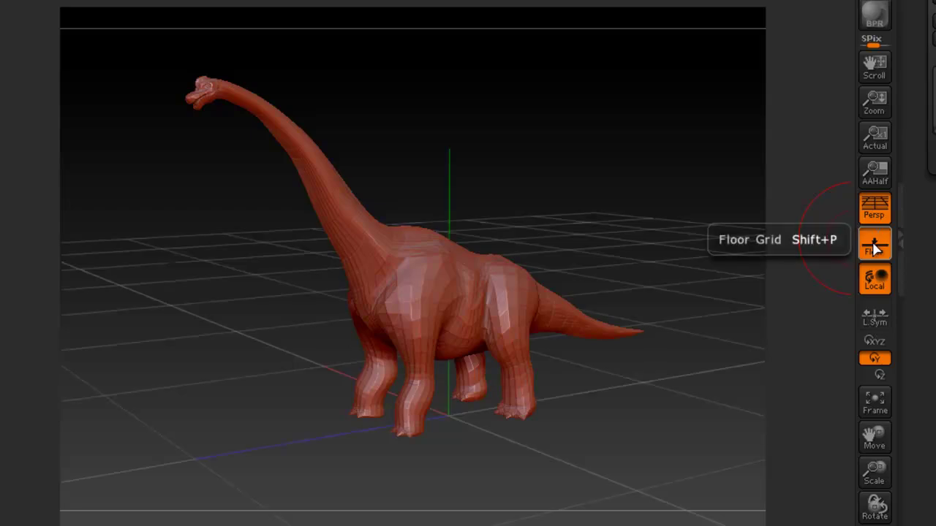
pyautogui.click(878, 245)
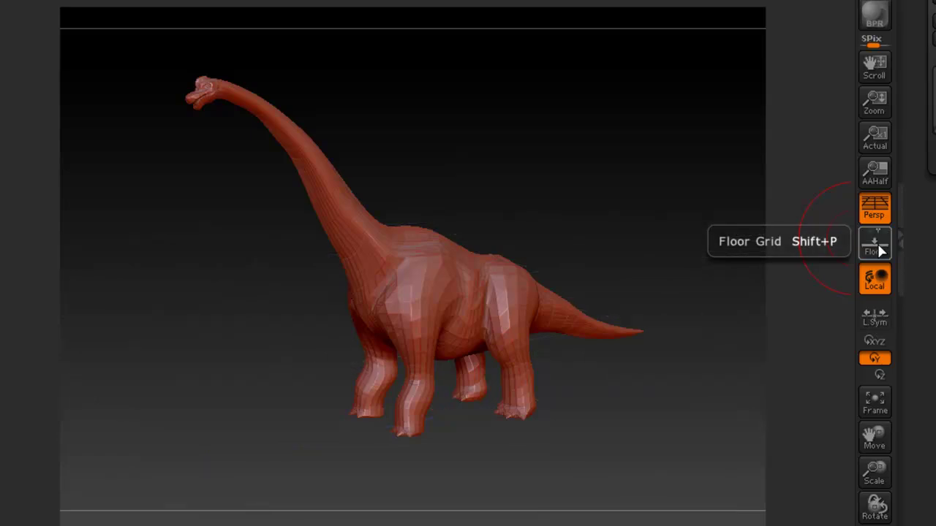
pyautogui.click(878, 246)
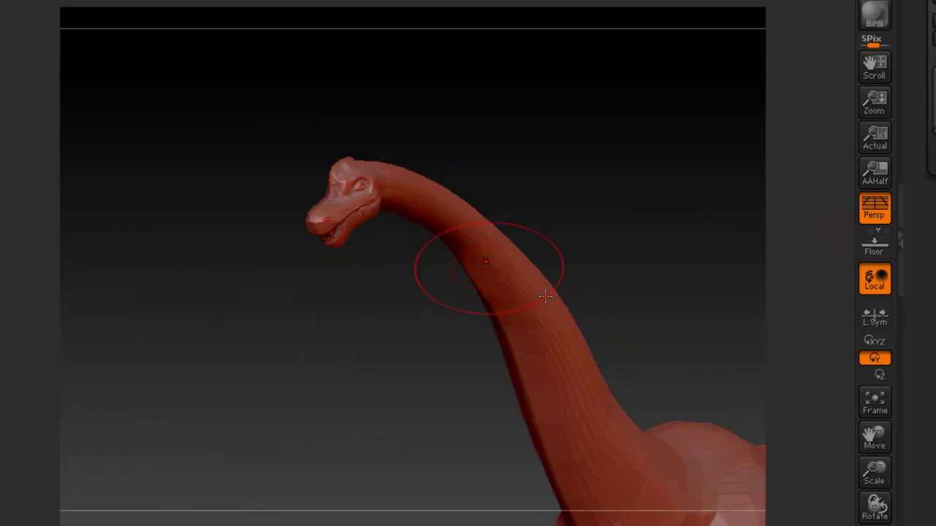
pyautogui.keyDown('alt'); pyautogui.moveTo(489, 270); pyautogui.dragTo(554, 261); pyautogui.keyUp('alt')
pyautogui.keyDown('alt'); pyautogui.moveTo(468, 281); pyautogui.dragTo(547, 275); pyautogui.keyUp('alt')
pyautogui.moveTo(628, 264); pyautogui.dragTo(493, 260)
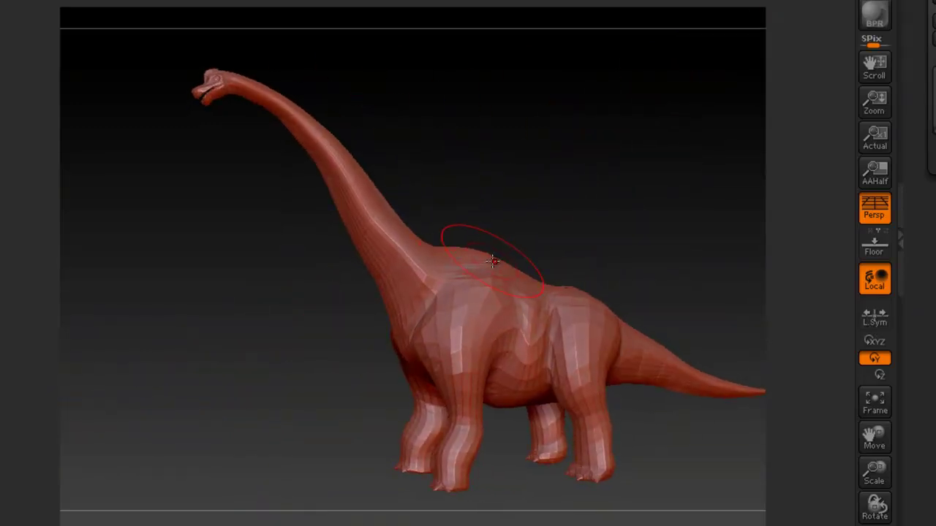